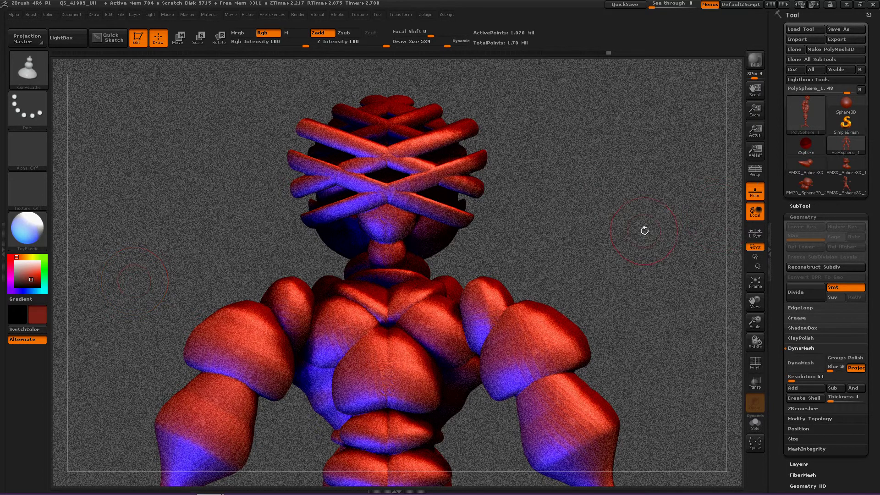
Examine the PolySphere_1 figure from head to feet.
left_click_drag(645, 230, 642, 230)
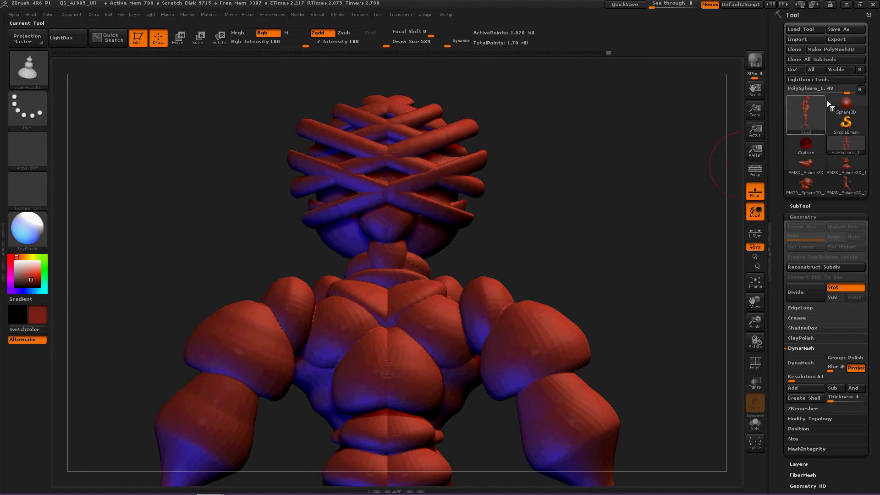
left_click(841, 104)
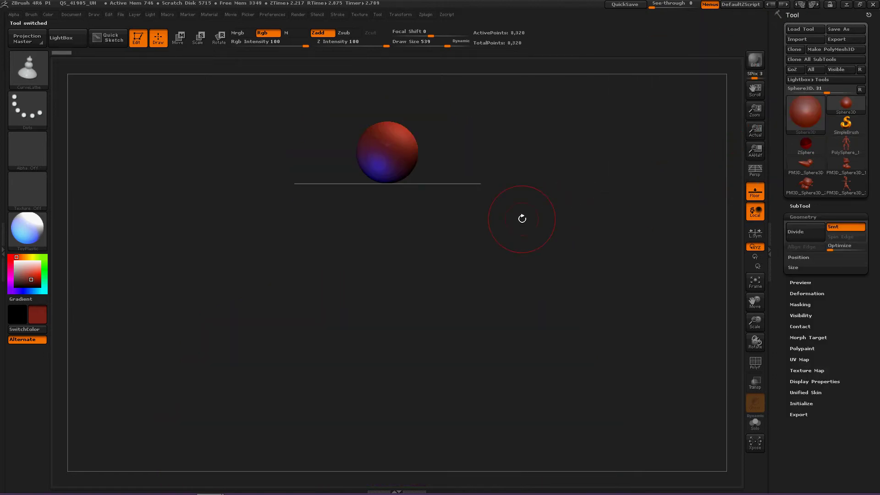
left_click(844, 146)
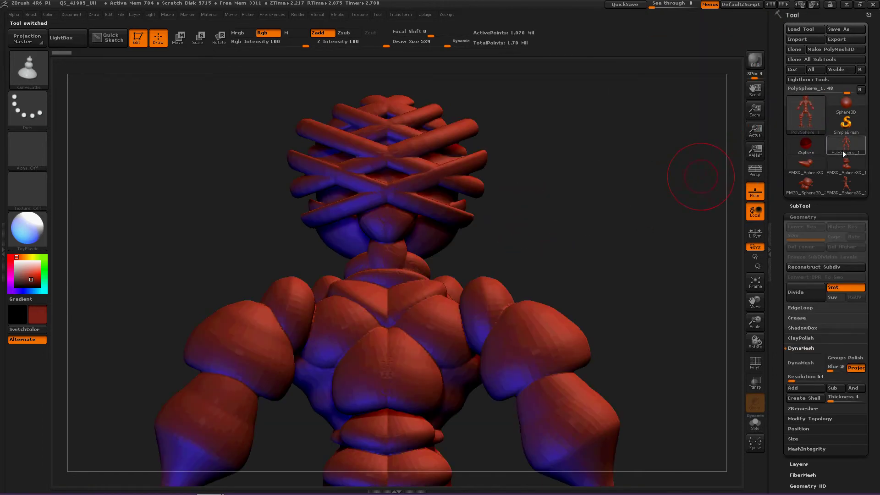
mouse_move(640, 286)
right_mouse_down("ctrl")
mouse_move(564, 306)
mouse_move(654, 230)
mouse_move(614, 257)
right_mouse_up("ctrl")
right_click_drag(671, 221, 621, 243, "ctrl")
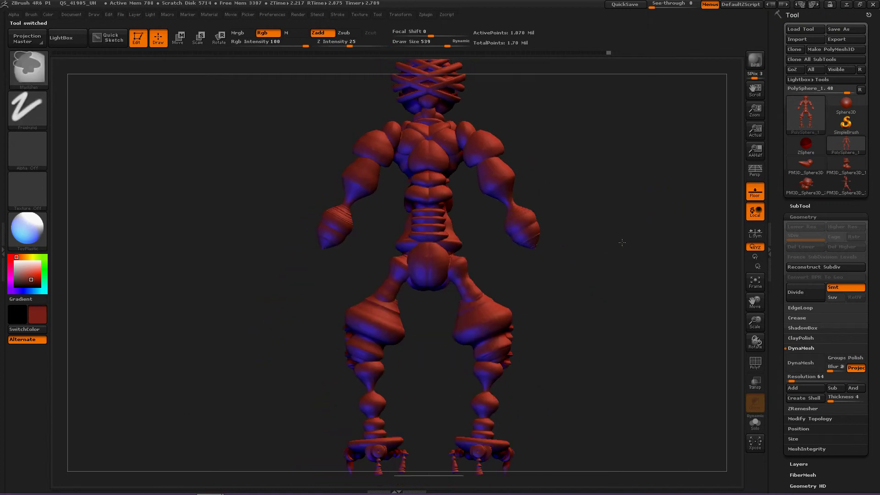
left_click_drag(624, 242, 702, 164)
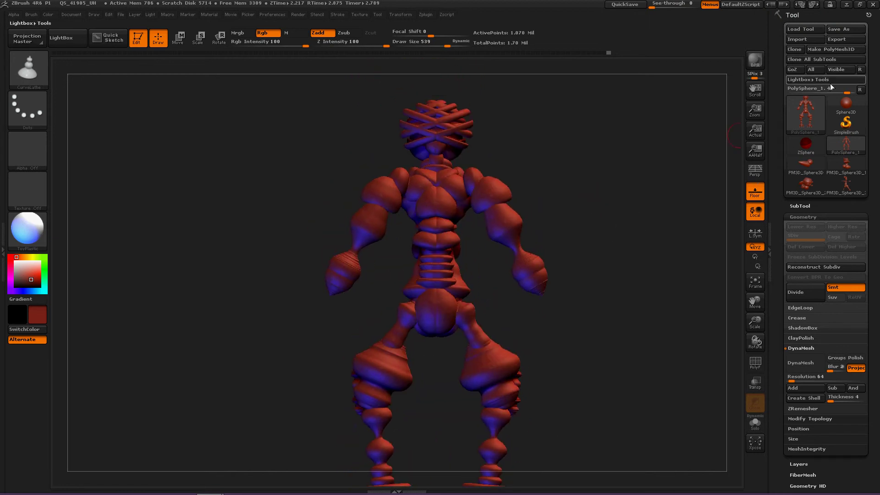
Load the Sphere3D primitive, frame it and convert it to a PolyMesh3D.
left_click(848, 101)
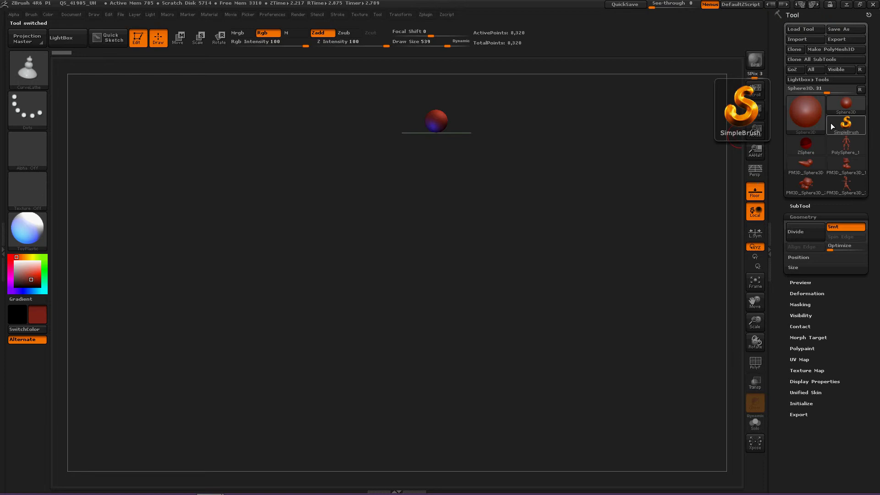
mouse_move(566, 186)
right_mouse_down("ctrl")
mouse_move(563, 236)
mouse_move(571, 212)
right_mouse_up("ctrl")
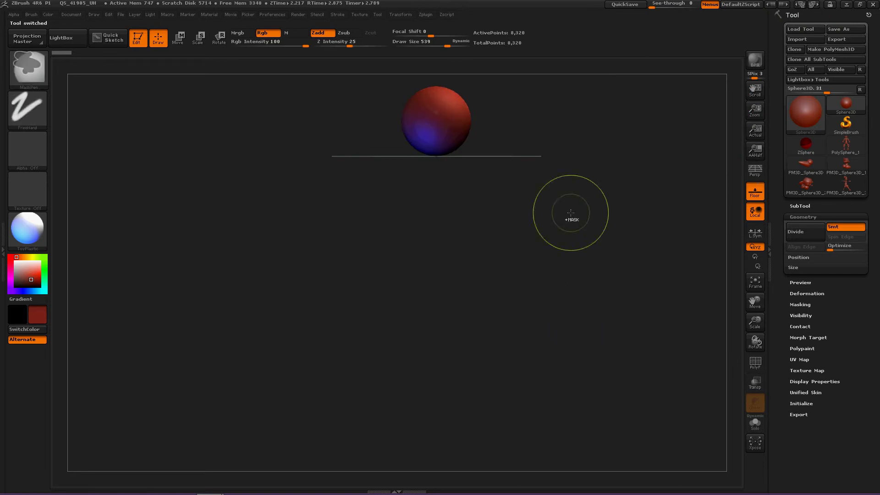
key("f")
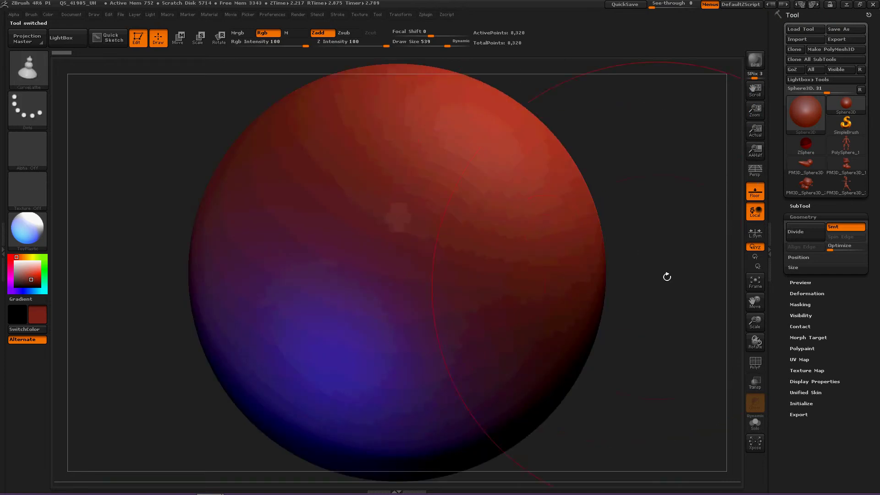
left_click_drag(667, 276, 648, 285, "ctrl")
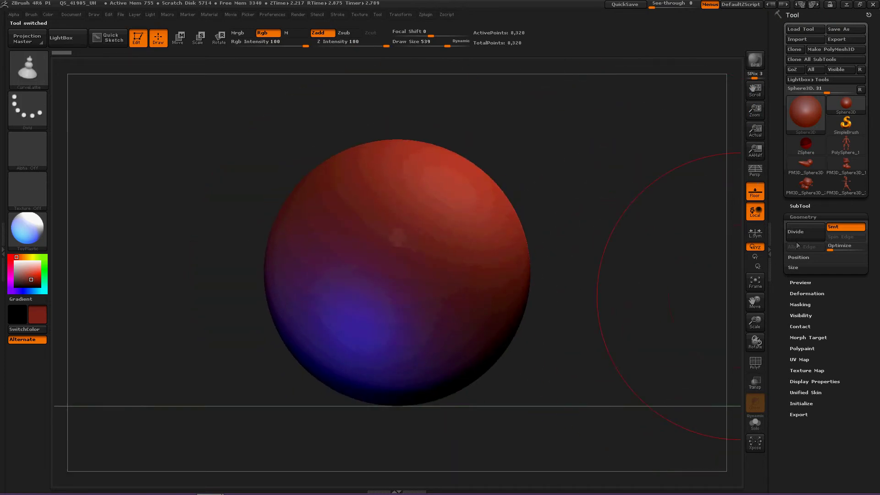
left_click(834, 52)
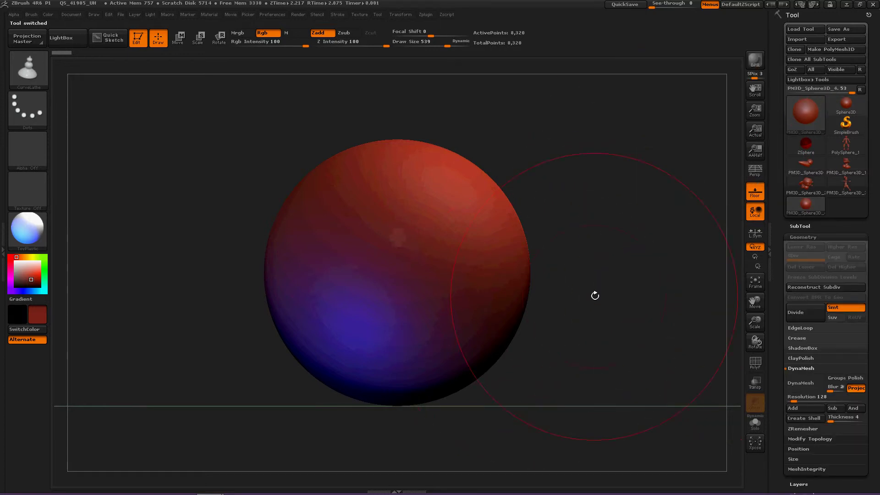
left_click_drag(594, 295, 502, 347, "ctrl")
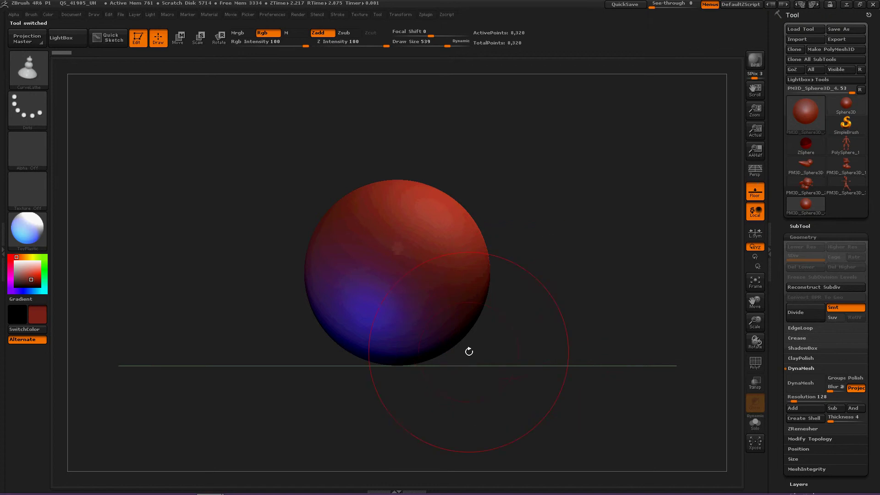
Look up the CurveLathe brush among the sculpting brushes beginning with C.
key("b")
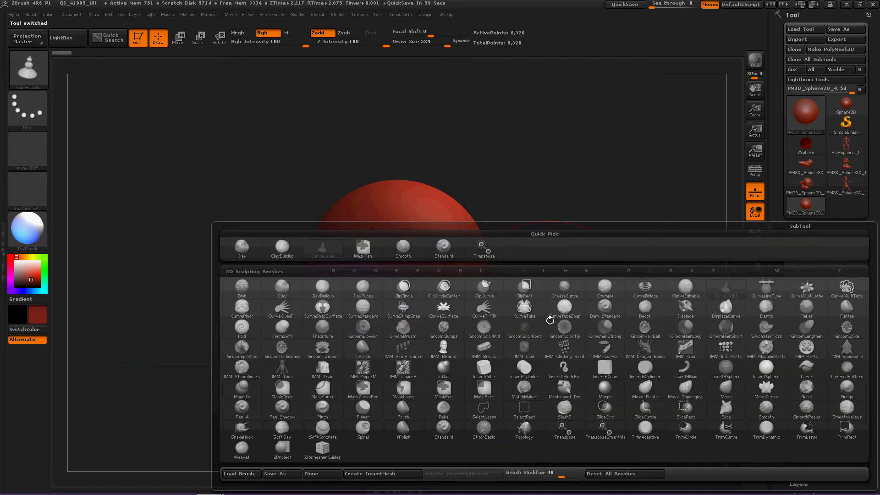
mouse_move(729, 292)
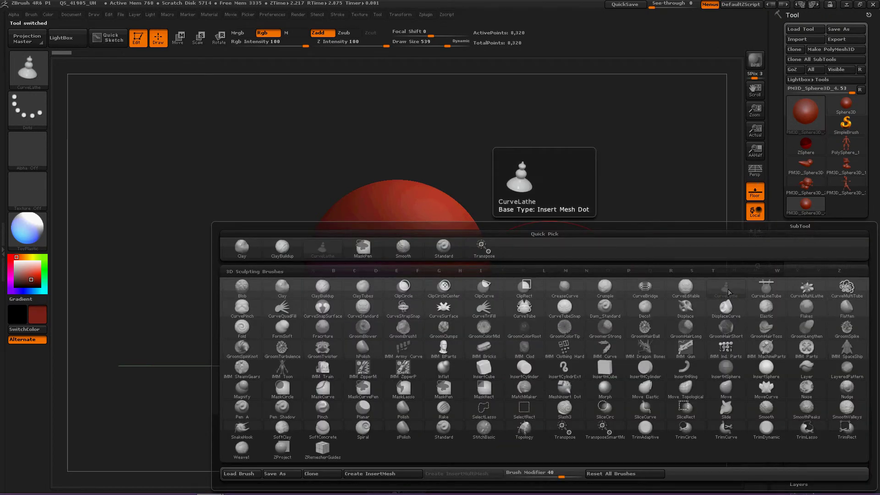
key("c")
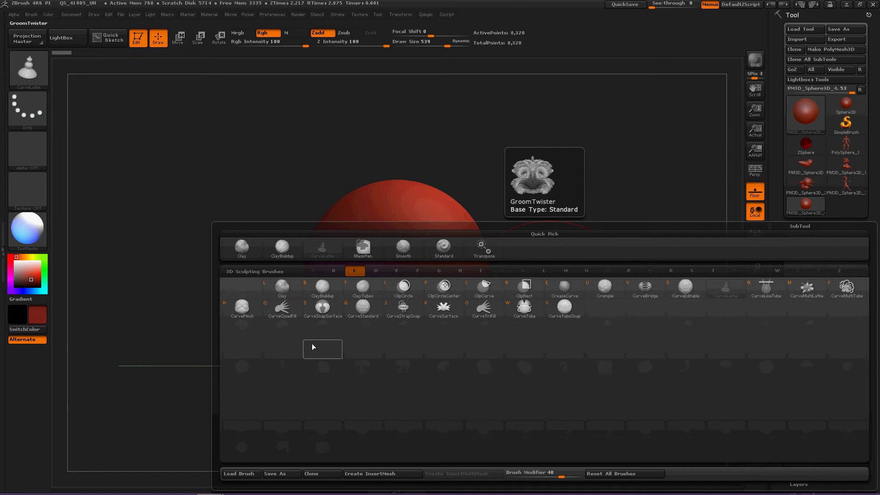
left_click(314, 343)
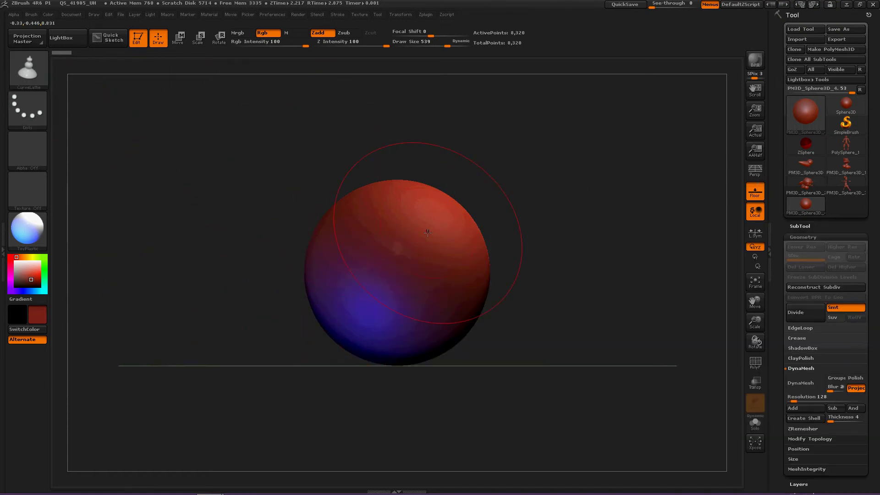
Try out several freehand CurveLathe profiles above and across the sphere, moving their curve points to vary the shapes.
left_click_drag(427, 232, 411, 234)
right_click_drag(504, 153, 469, 212, "alt")
right_click_drag(519, 288, 409, 321, "ctrl")
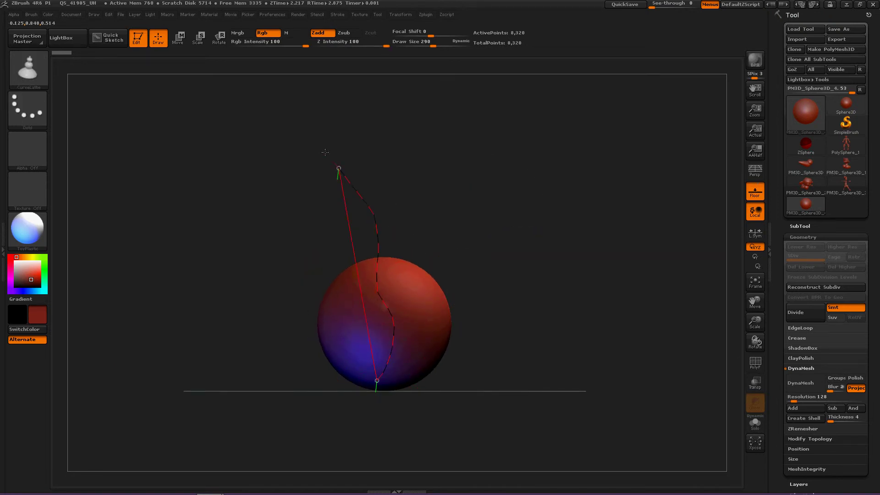
left_click_drag(324, 152, 330, 196)
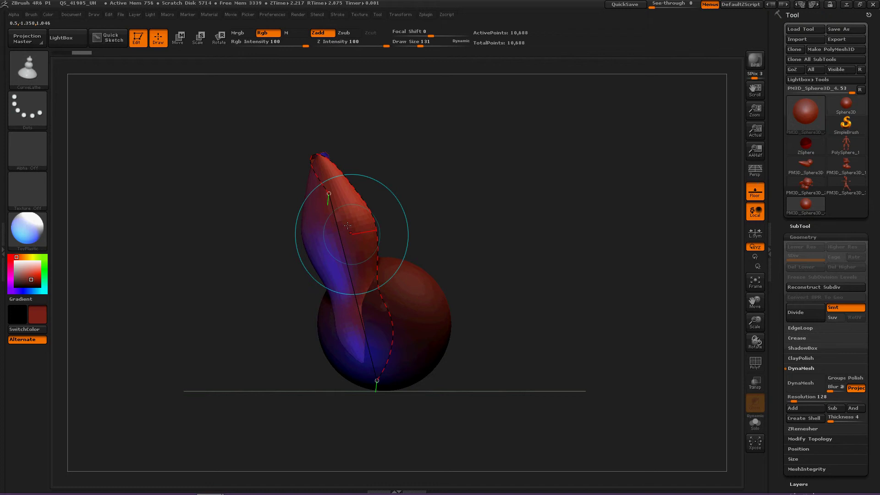
mouse_move(329, 194)
left_mouse_down()
mouse_move(288, 118)
mouse_move(380, 92)
mouse_move(404, 134)
mouse_move(395, 174)
left_mouse_up()
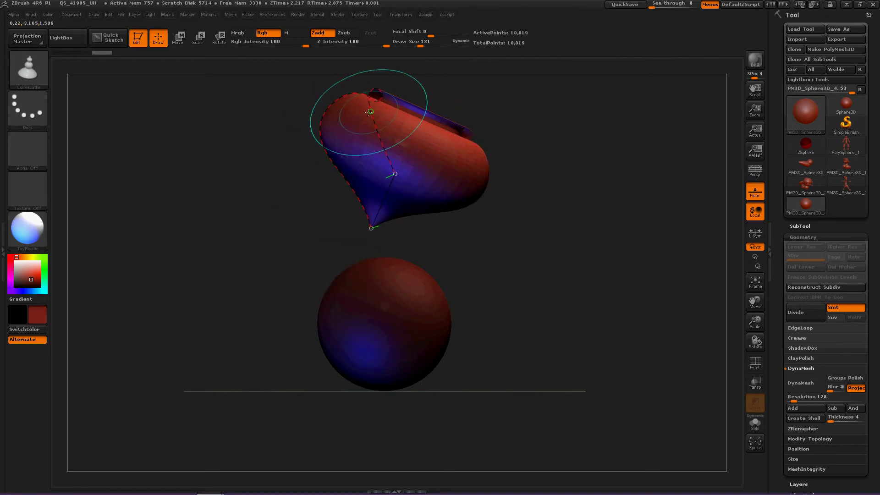
mouse_move(369, 111)
left_mouse_down()
mouse_move(300, 142)
mouse_move(321, 215)
mouse_move(351, 253)
left_mouse_up()
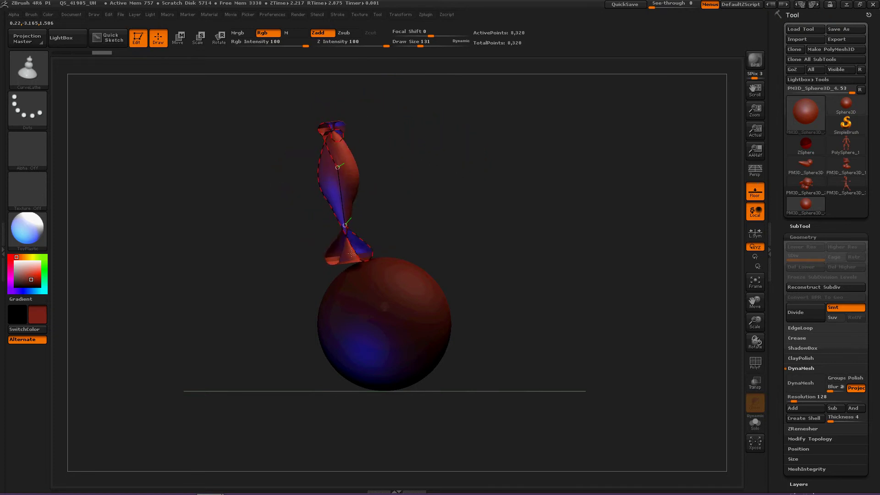
left_click_drag(335, 137, 322, 324)
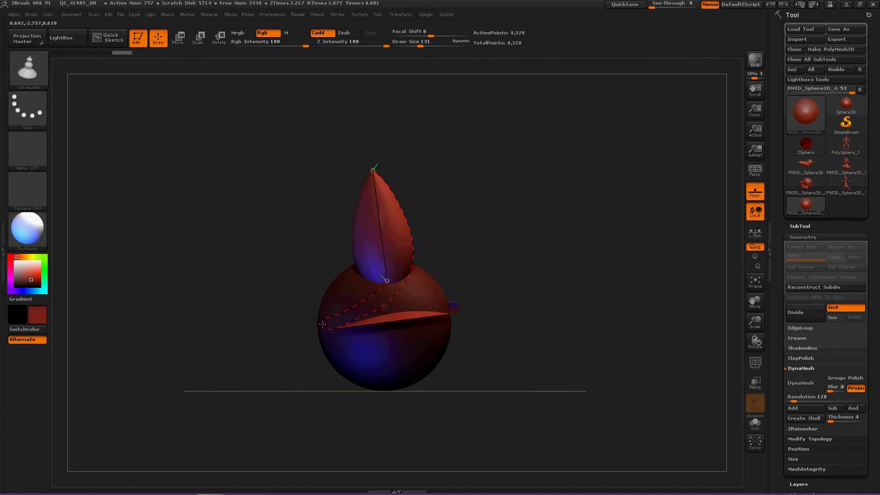
Reshape the lathed form above the sphere into a wide, flat-topped bulge and align its axis ends over the sphere's centre.
mouse_move(379, 177)
left_mouse_down()
mouse_move(428, 171)
mouse_move(404, 188)
mouse_move(417, 209)
mouse_move(428, 209)
mouse_move(418, 206)
mouse_move(422, 219)
mouse_move(426, 202)
mouse_move(371, 186)
left_mouse_up()
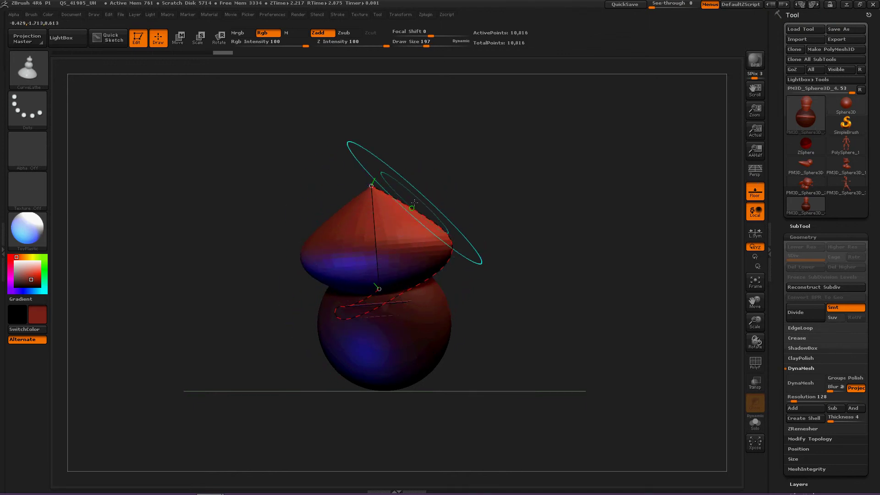
left_click_drag(414, 202, 422, 181)
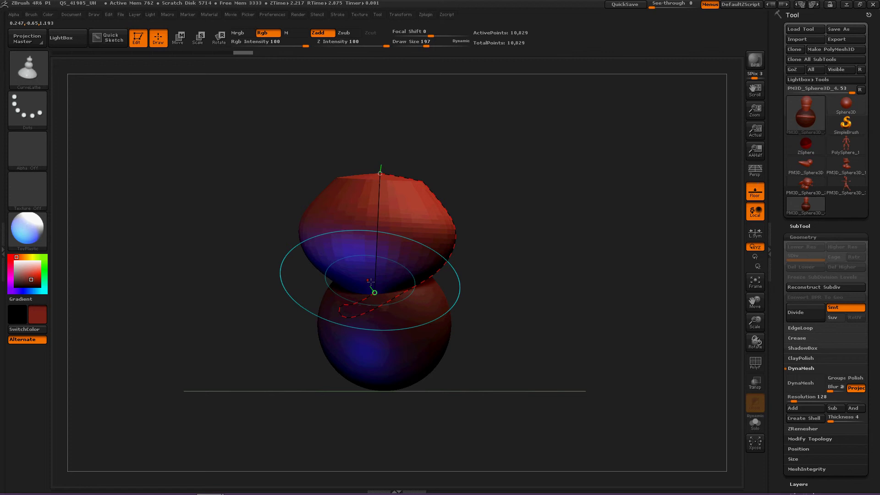
left_click_drag(374, 292, 381, 290)
left_click_drag(465, 286, 550, 302)
left_click_drag(406, 173, 429, 168)
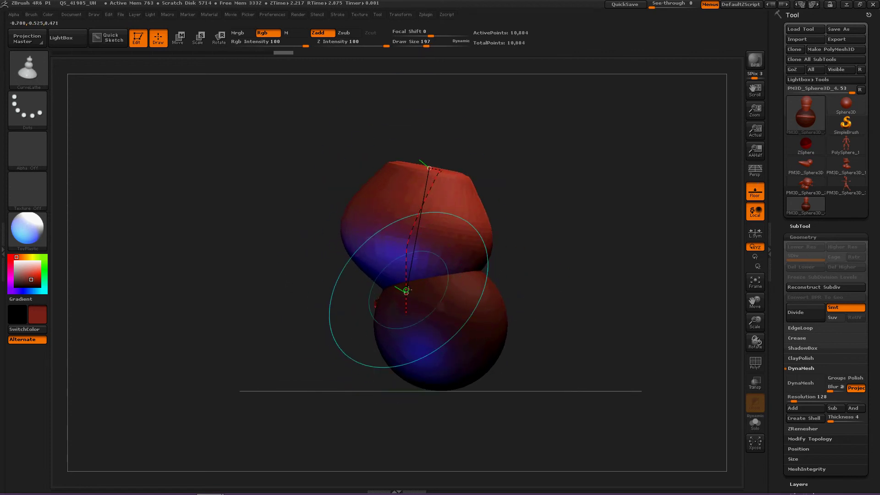
left_click(406, 293)
left_click_drag(406, 292, 433, 292)
Drop the lathe curve, clear the mask and fuse the lathed form with the sphere using DynaMesh at resolution 128.
left_click_drag(122, 230, 554, 403)
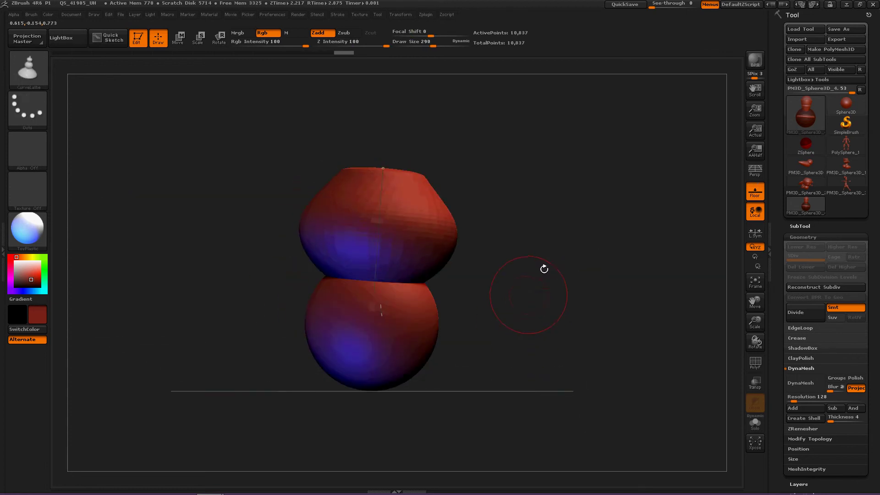
mouse_move(616, 207)
left_mouse_down("ctrl")
mouse_move(611, 373)
mouse_move(598, 412)
mouse_move(330, 261)
mouse_move(289, 275)
left_mouse_up("ctrl")
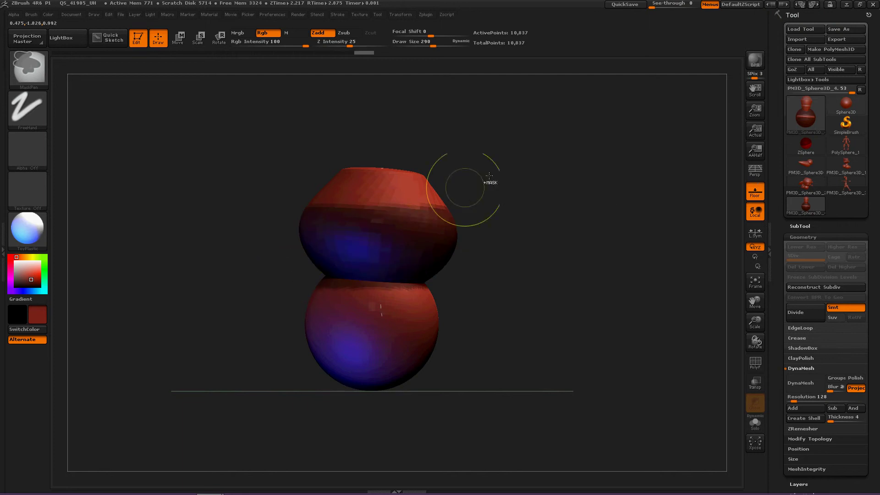
left_click_drag(490, 175, 563, 355, "ctrl")
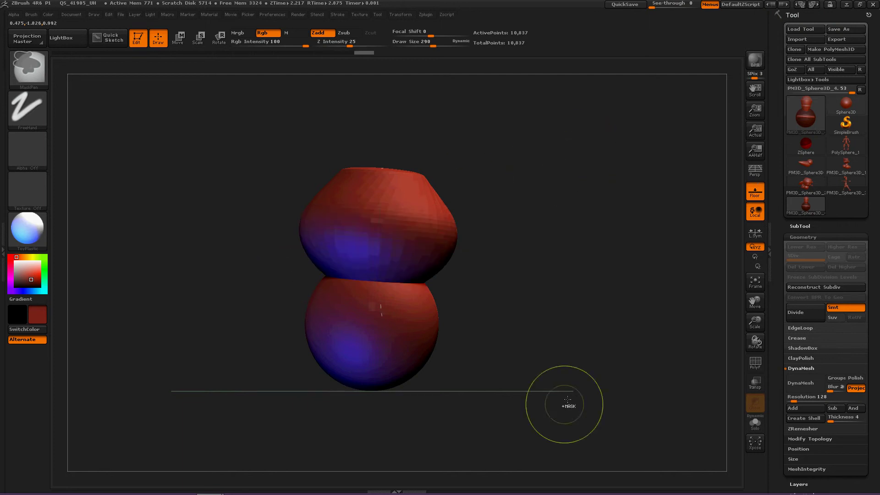
left_click(805, 383)
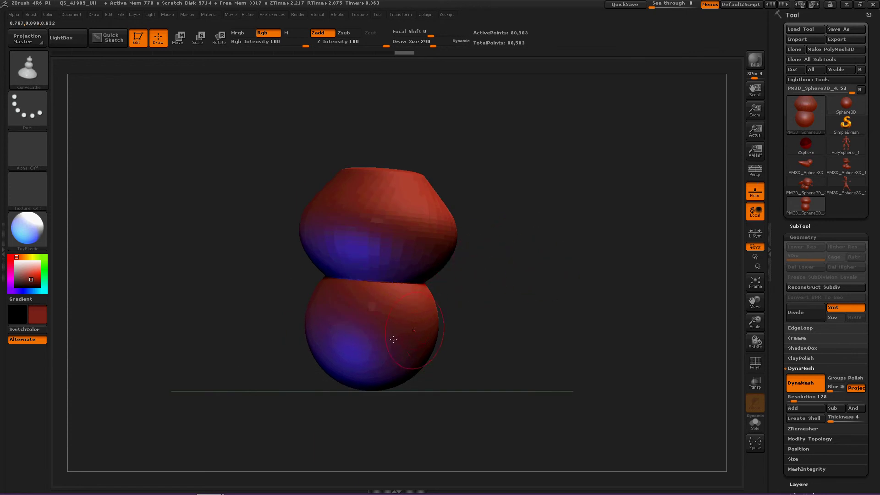
Draw a stepped CurveLathe profile below the fused body and swing its axis end down until the lathed form stands vertical.
left_click_drag(551, 356, 470, 316)
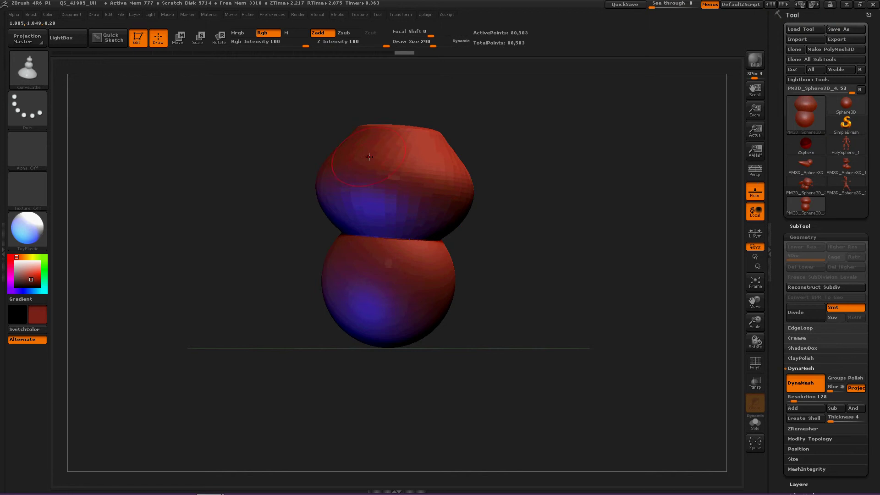
left_click_drag(406, 351, 395, 251, "alt")
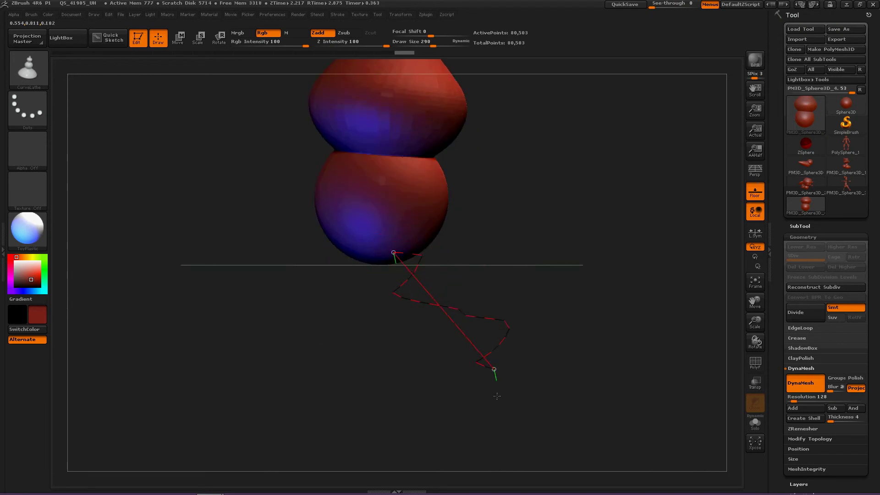
left_click_drag(348, 414, 285, 355)
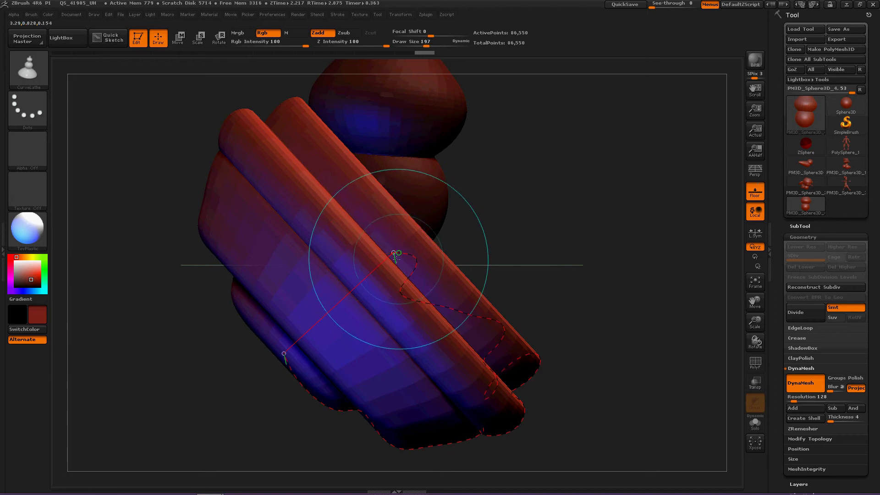
left_click_drag(284, 354, 399, 480)
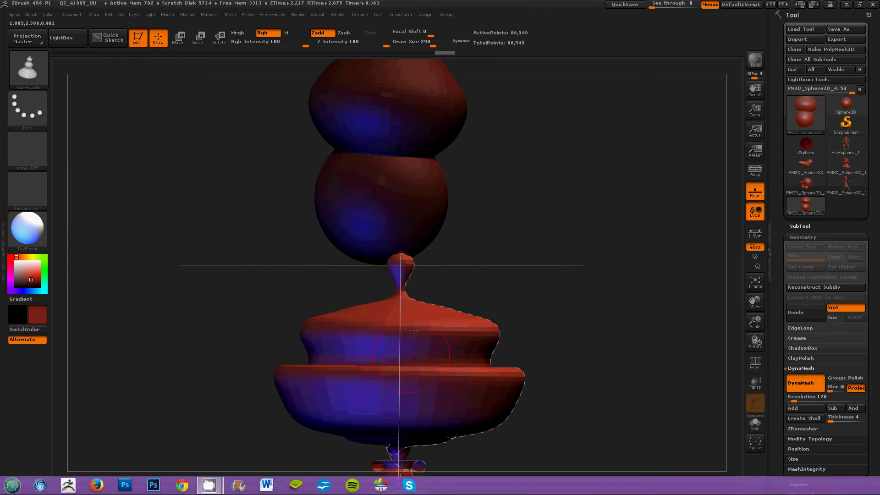
Raise the lower lathe's top into the body and reshape its profile into a cylindrical column above a wide bowl-like rim.
left_click_drag(400, 254, 376, 234)
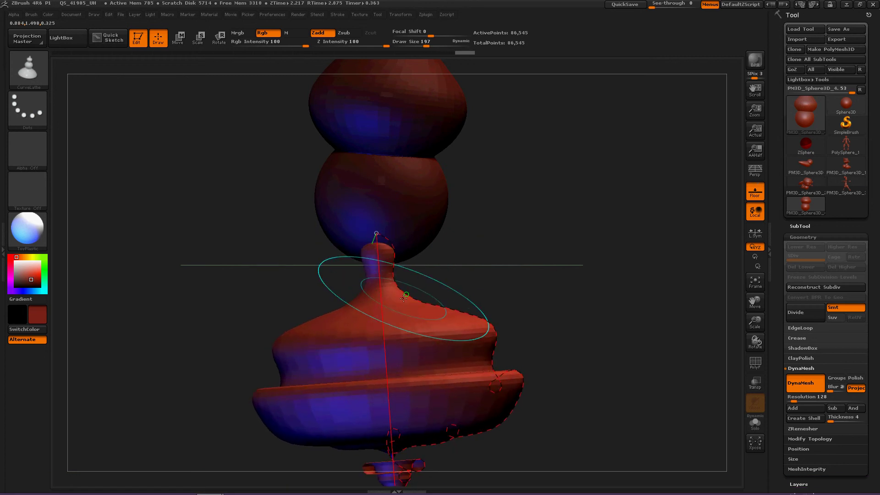
left_click_drag(404, 298, 459, 246)
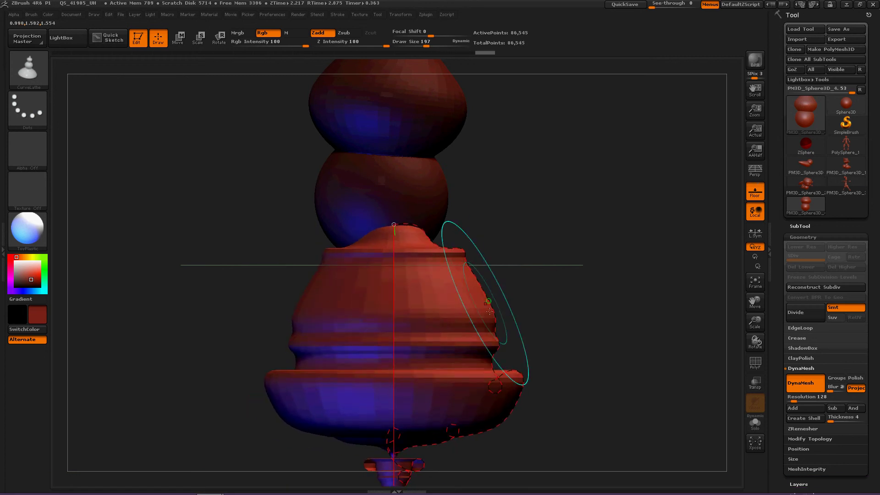
left_click_drag(494, 338, 444, 344)
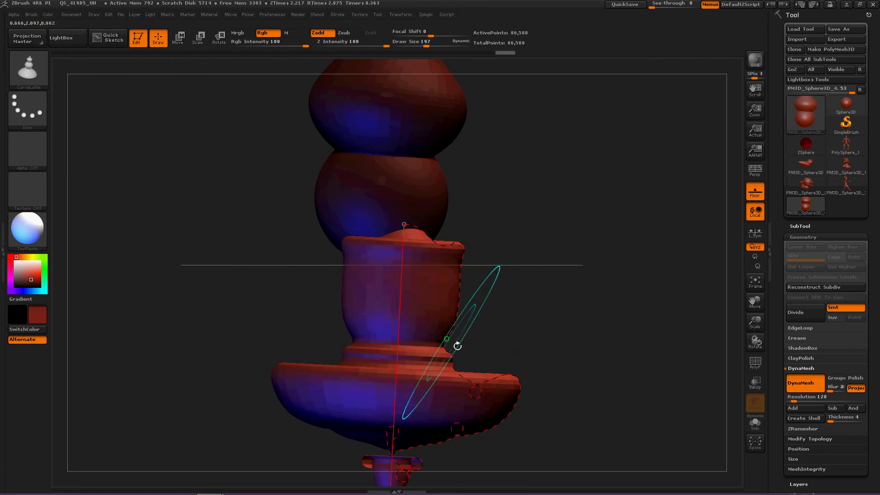
left_click_drag(573, 362, 530, 366)
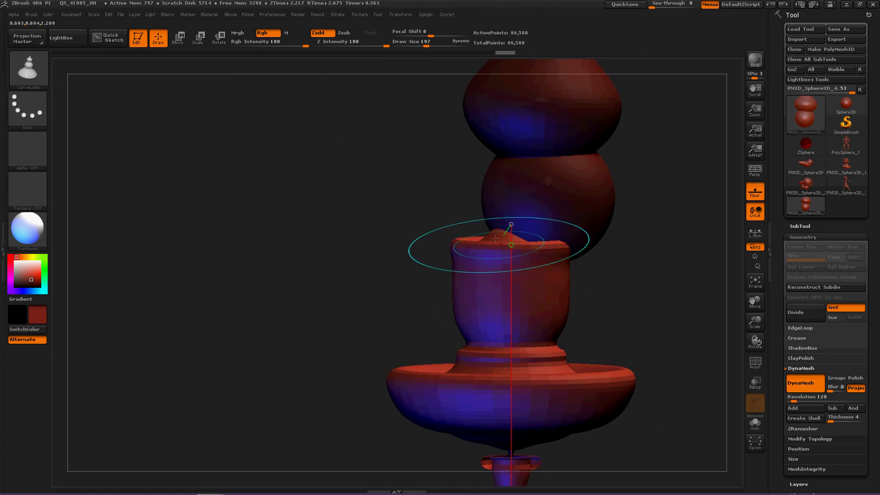
Realign the lower lathe's axis by shifting its upper and lower ends until the column and bowl stand beneath the body.
left_click_drag(510, 225, 544, 218)
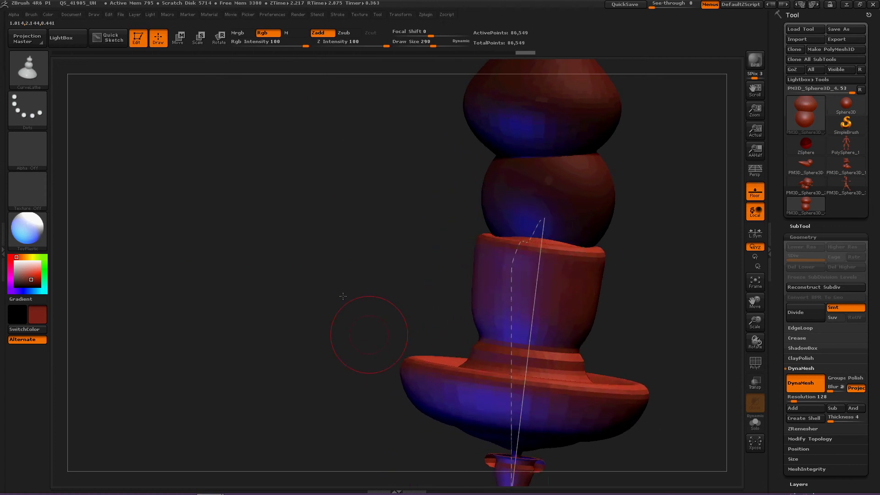
left_click_drag(343, 296, 278, 189, "alt")
left_click_drag(445, 389, 495, 384)
left_click_drag(294, 203, 356, 201)
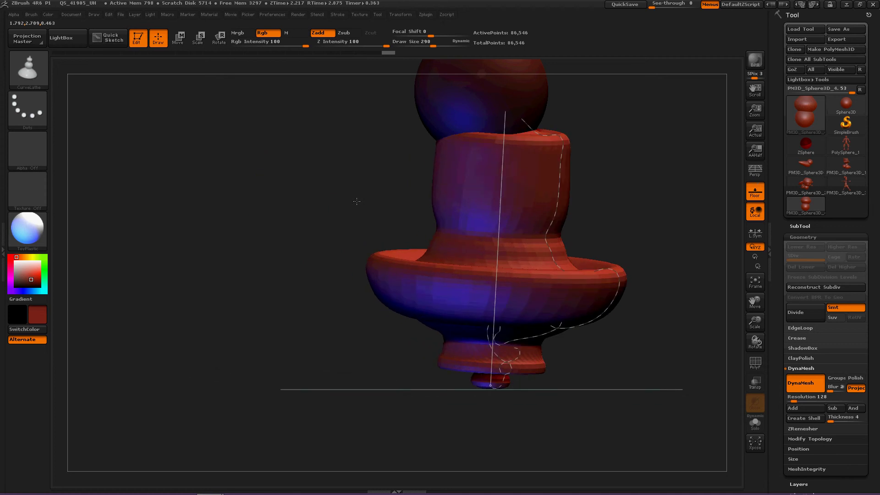
Drop the lower lathe's curve, clear the mask and fuse the lathed column with the body using DynaMesh.
left_click_drag(306, 217, 269, 405, "alt")
right_click_drag(292, 349, 308, 339, "ctrl")
left_click_drag(308, 339, 276, 273, "alt")
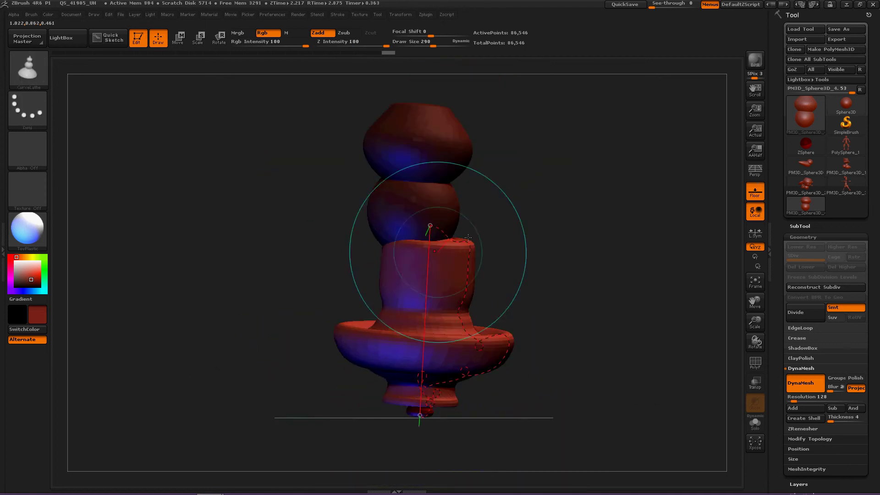
left_click_drag(538, 270, 581, 396, "ctrl")
left_click_drag(617, 252, 612, 412, "ctrl")
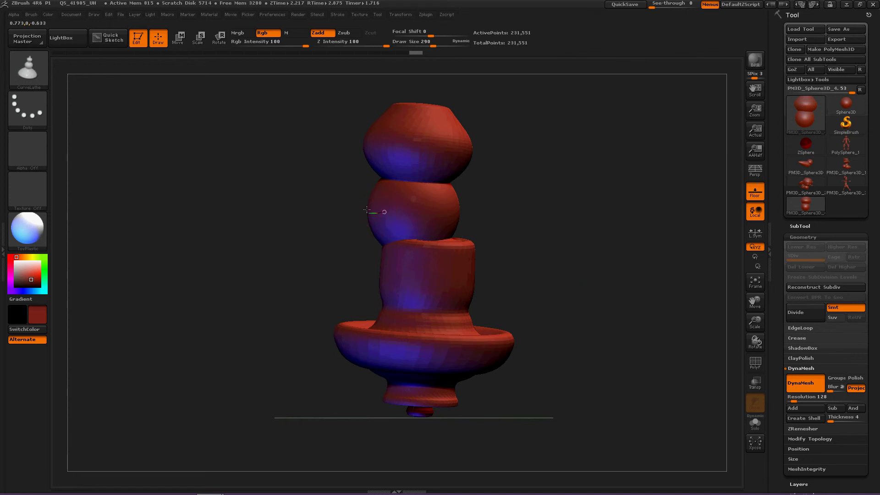
Draw a large CurveLathe arm with a broad flared end on one side of the sphere and pull its narrow tip into the sphere.
mouse_move(139, 161)
left_mouse_down()
mouse_move(108, 247)
mouse_move(155, 243)
mouse_move(233, 258)
left_mouse_up()
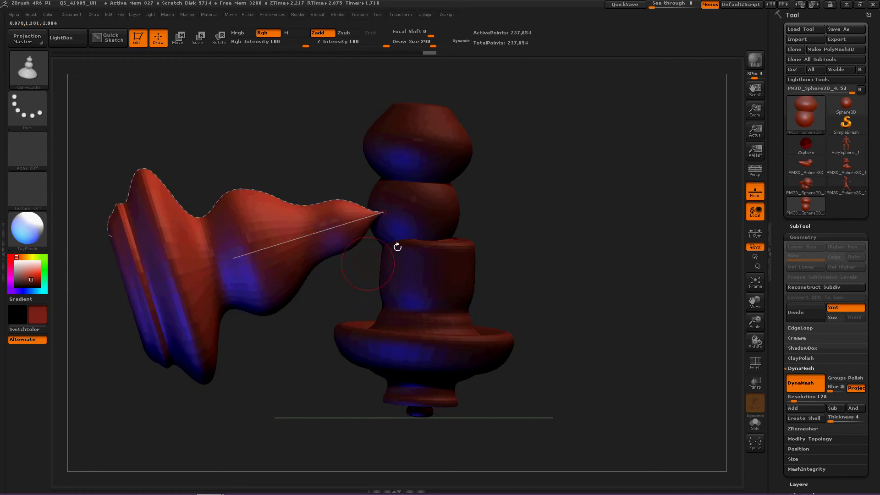
mouse_move(506, 241)
left_mouse_down()
mouse_move(497, 255)
mouse_move(507, 244)
left_mouse_up()
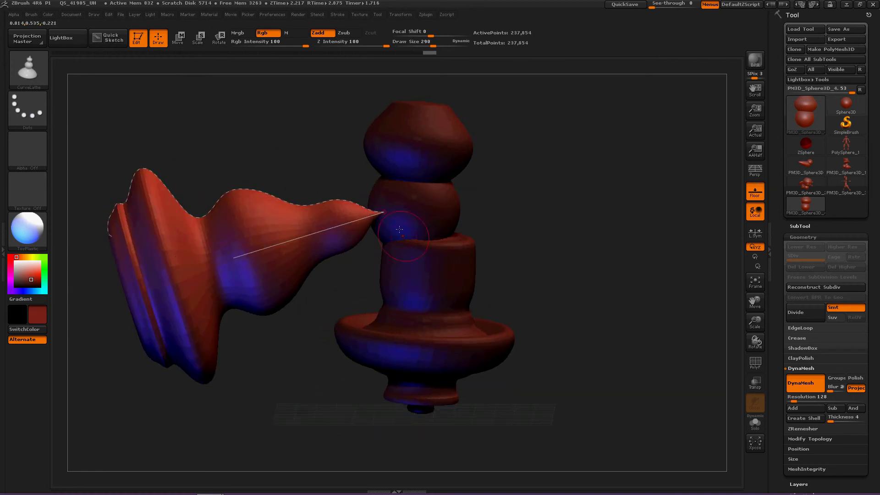
left_click_drag(382, 213, 420, 205)
Clear the mask and fuse the large flared arm with the body using DynaMesh.
left_click_drag(622, 210, 606, 224)
left_click_drag(568, 181, 578, 212, "ctrl")
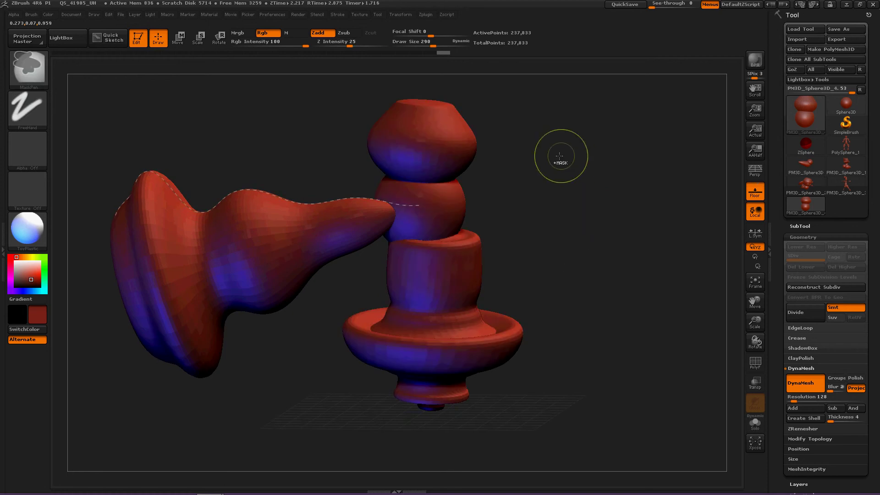
left_click_drag(554, 149, 587, 292, "ctrl")
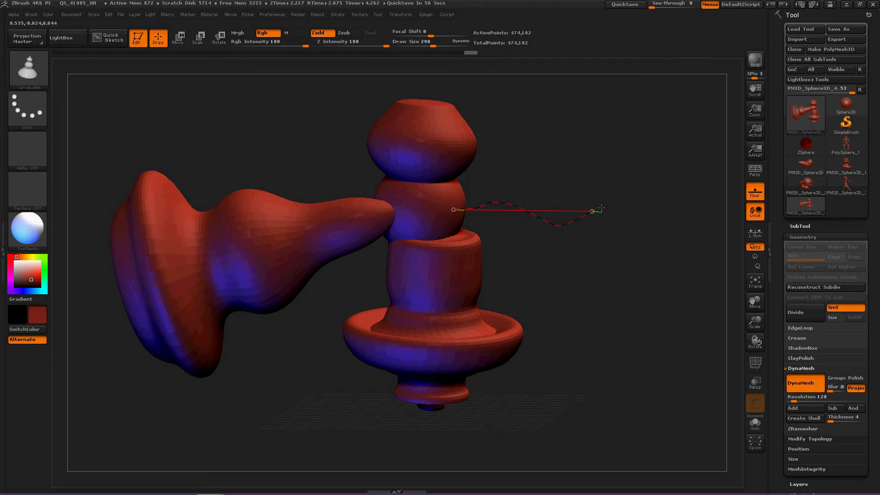
Draw a smaller two-bulge CurveLathe arm on the sphere's opposite side and set a Transpose Rotate line along it from above.
left_click_drag(625, 268, 618, 269)
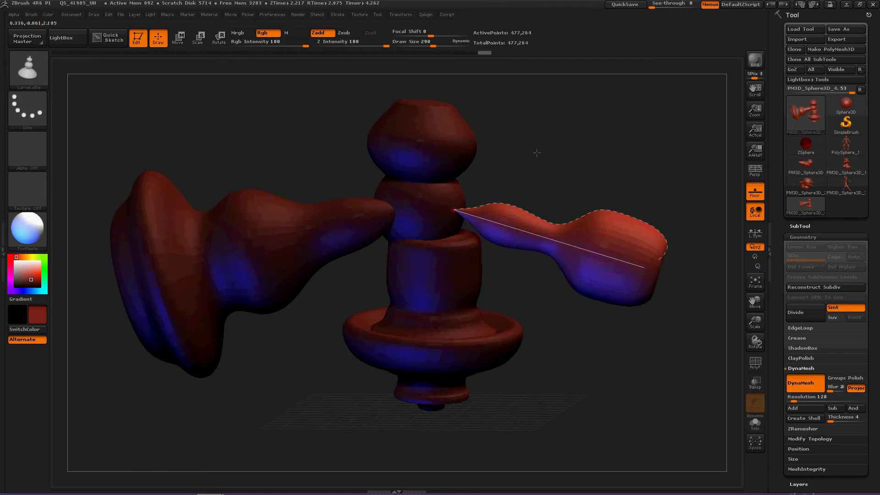
mouse_move(536, 153)
left_mouse_down()
mouse_move(530, 211)
mouse_move(275, 69)
left_mouse_up()
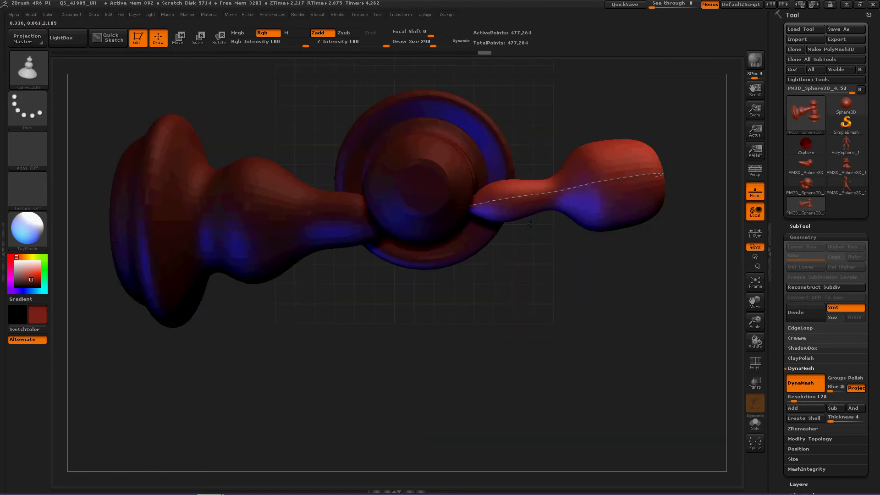
left_click(186, 40)
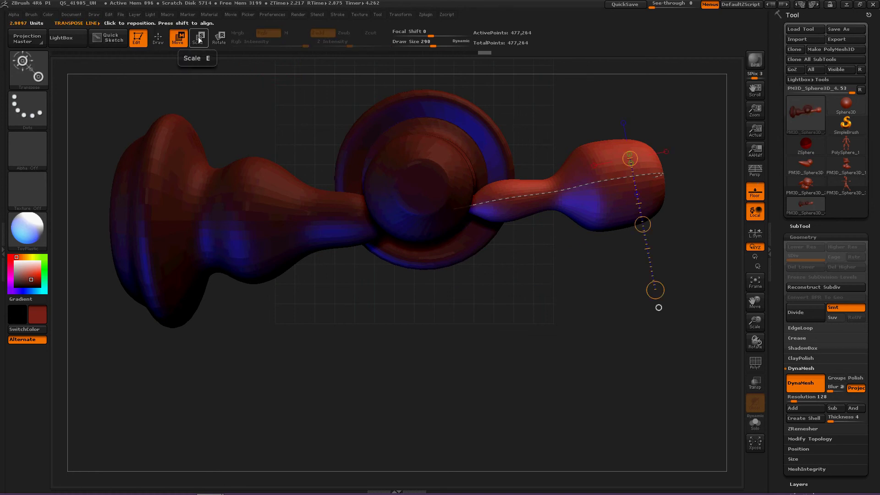
left_click(219, 38)
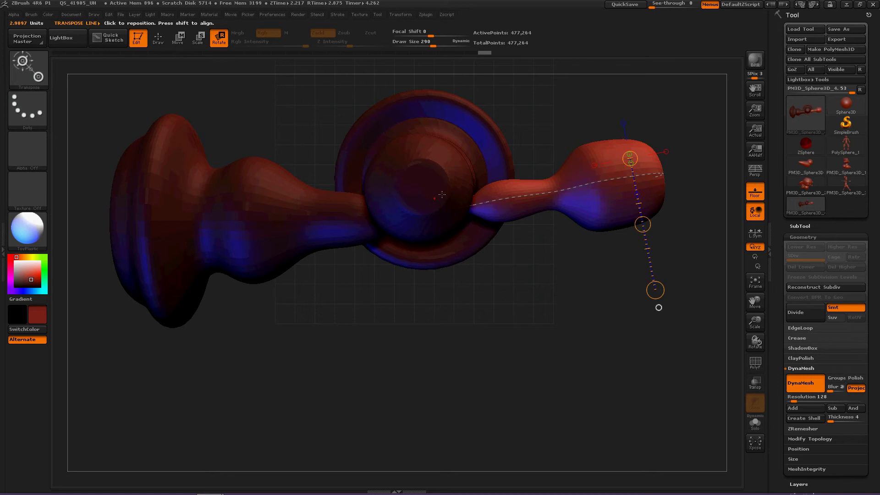
mouse_move(481, 210)
left_mouse_down()
mouse_move(660, 173)
mouse_move(660, 242)
left_mouse_up()
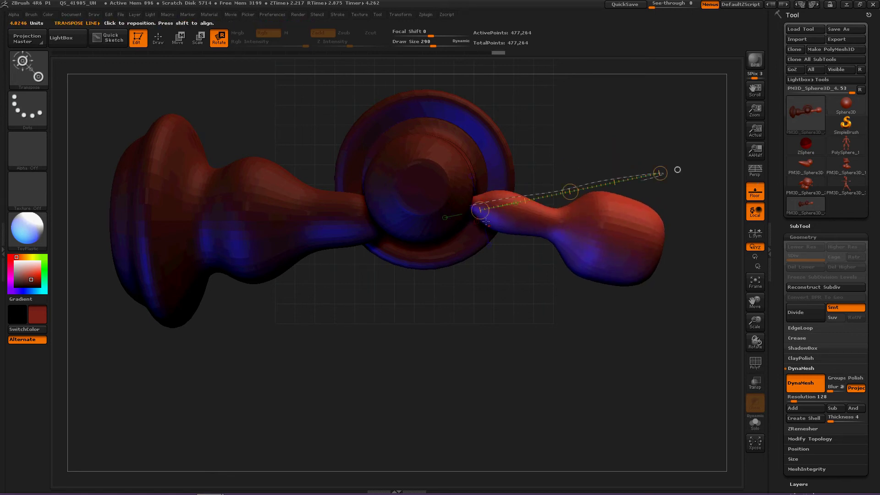
Scale the smaller arm down along its Transpose line and move its inner end into the sphere.
left_click(197, 35)
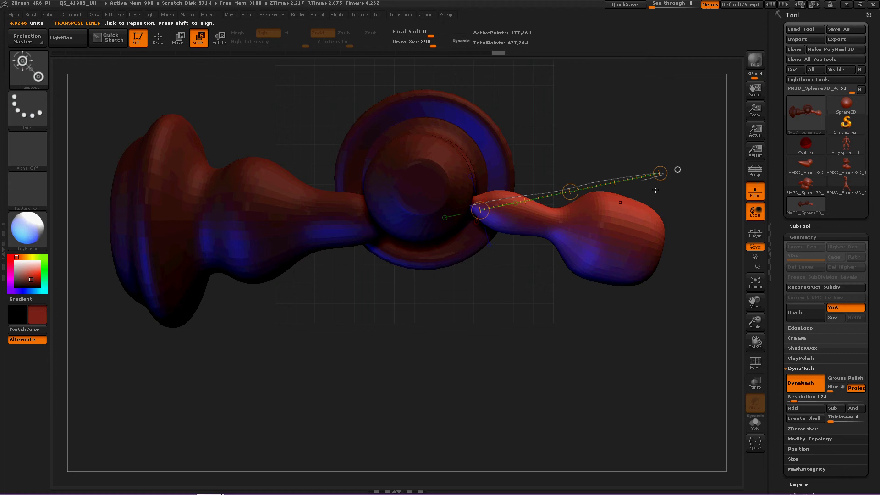
left_click_drag(678, 170, 674, 216)
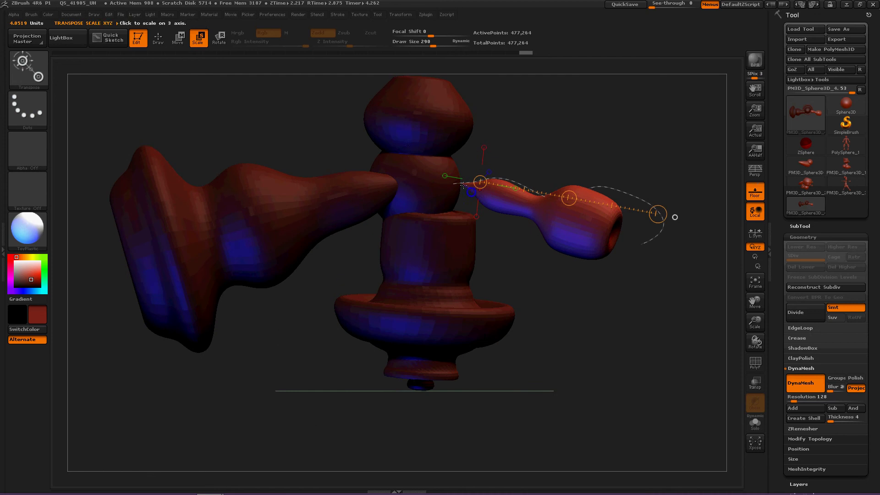
left_click(178, 37)
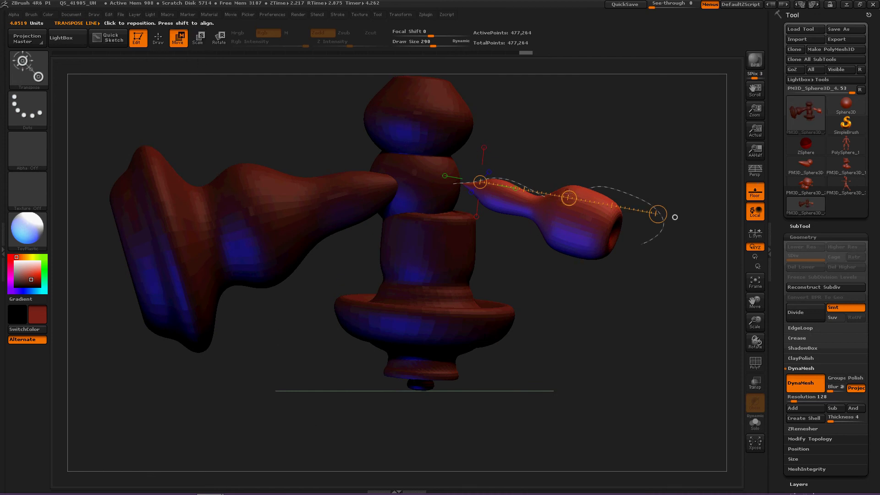
left_click_drag(568, 194, 534, 191)
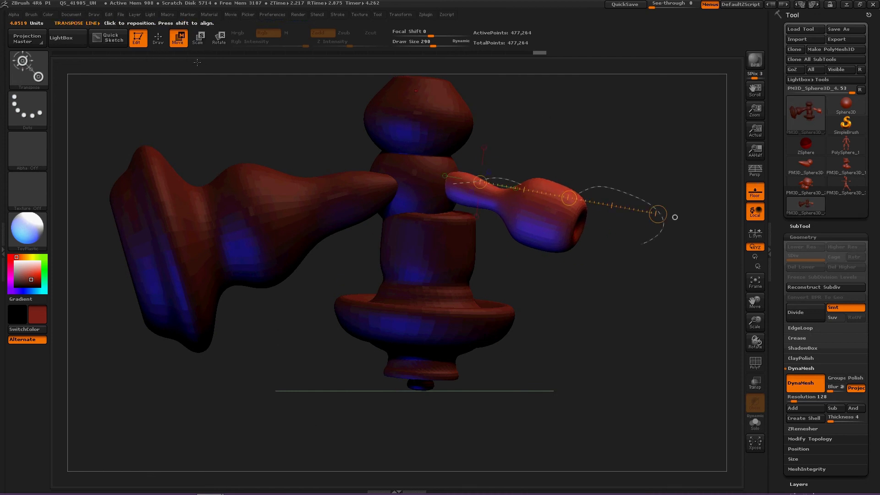
Return to Draw mode, clear the mask and fuse the smaller arm with the body using DynaMesh.
left_click(158, 37)
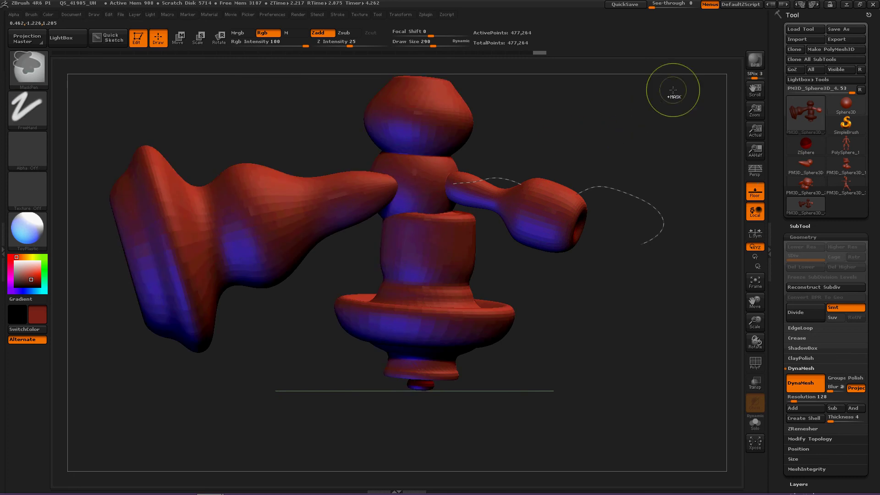
left_click_drag(612, 113, 656, 128, "ctrl")
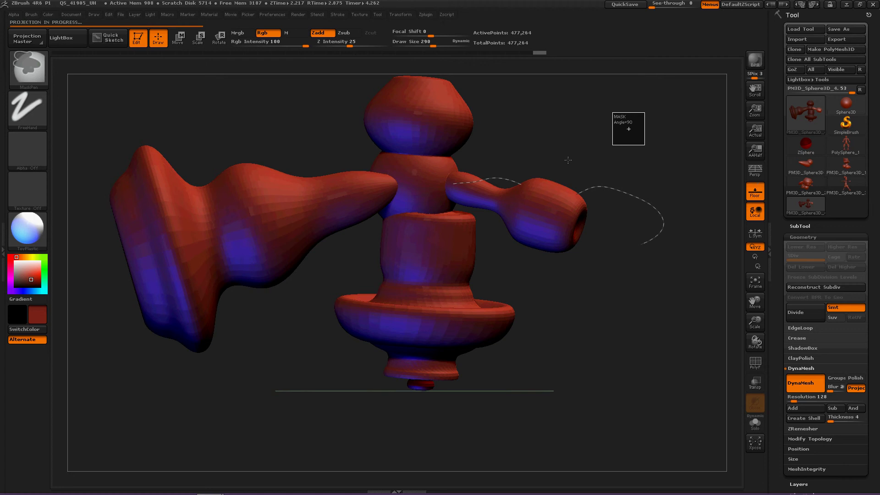
Load the PolySphere_1 example, examine its lathed limbs from several angles and switch back to the figure being built.
left_click(837, 141)
left_click_drag(656, 288, 284, 237)
left_click_drag(269, 267, 248, 220)
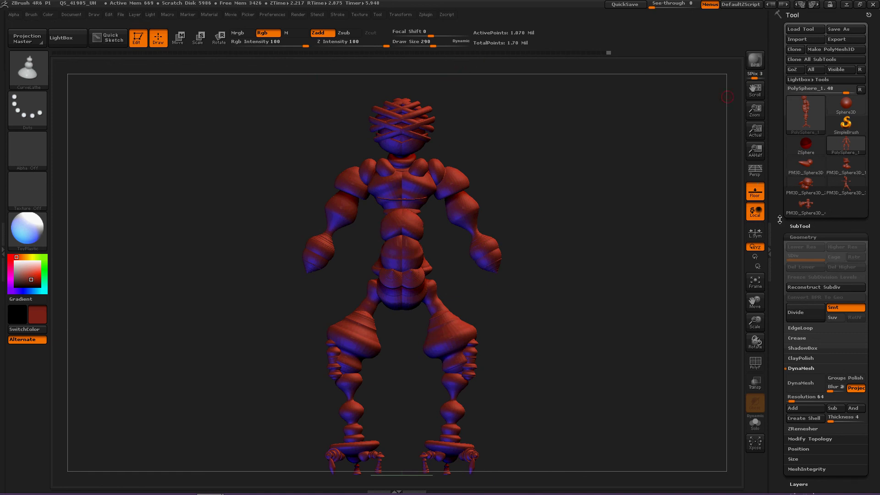
left_click(814, 209)
Draw a long, slanted CurveLathe leg with several bulges from the underside of the bowl-like rim.
right_click_drag(487, 224, 479, 247, "ctrl")
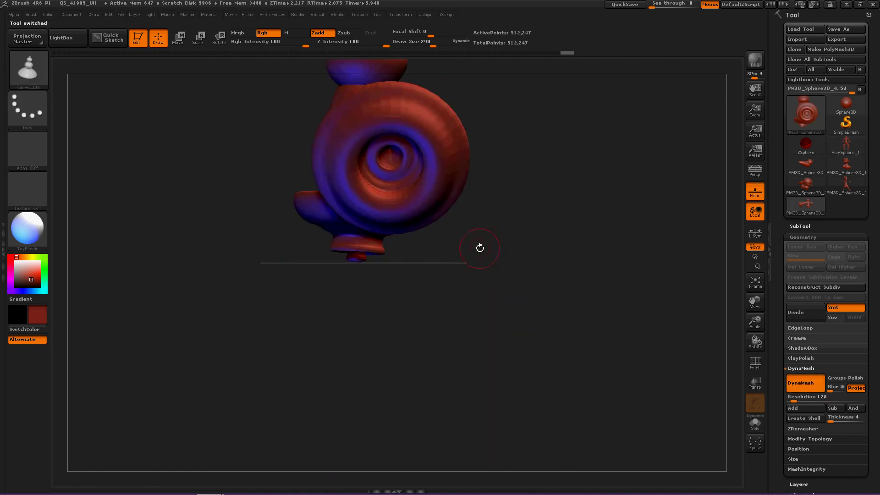
left_click_drag(480, 248, 420, 349)
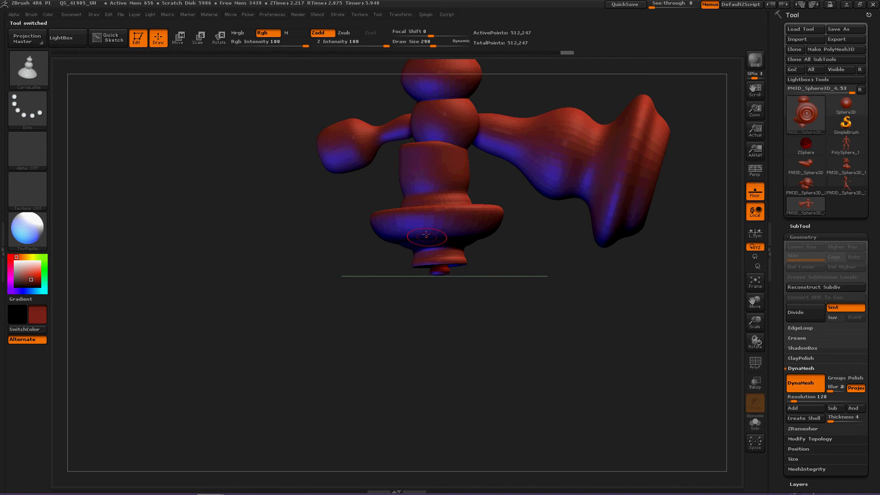
mouse_move(377, 330)
left_mouse_down()
mouse_move(309, 452)
mouse_move(307, 443)
left_mouse_up()
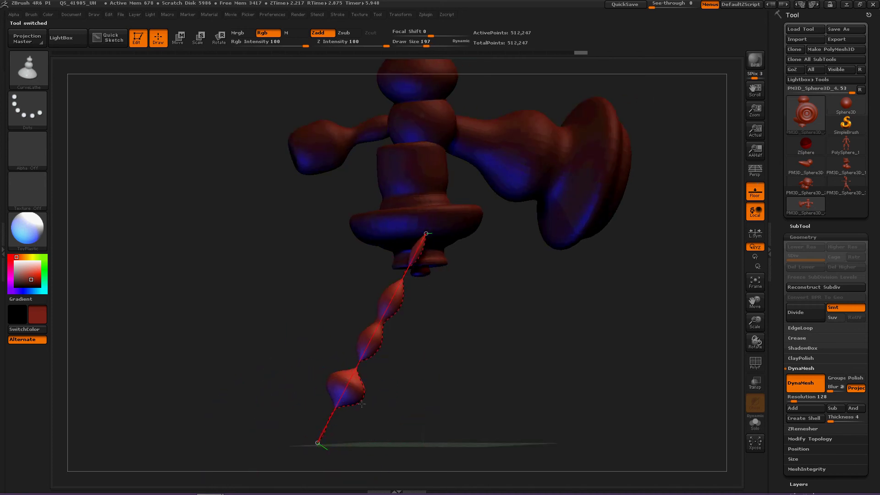
Reshape the leg into one large bulge above a conical foot, seat its top in the body and fuse it with DynaMesh.
mouse_move(319, 430)
left_mouse_down()
mouse_move(473, 428)
mouse_move(466, 427)
left_mouse_up()
left_click_drag(584, 367, 512, 349)
left_click_drag(387, 269, 430, 254)
left_click_drag(298, 296, 275, 296, "ctrl")
left_click_drag(261, 207, 238, 328, "ctrl")
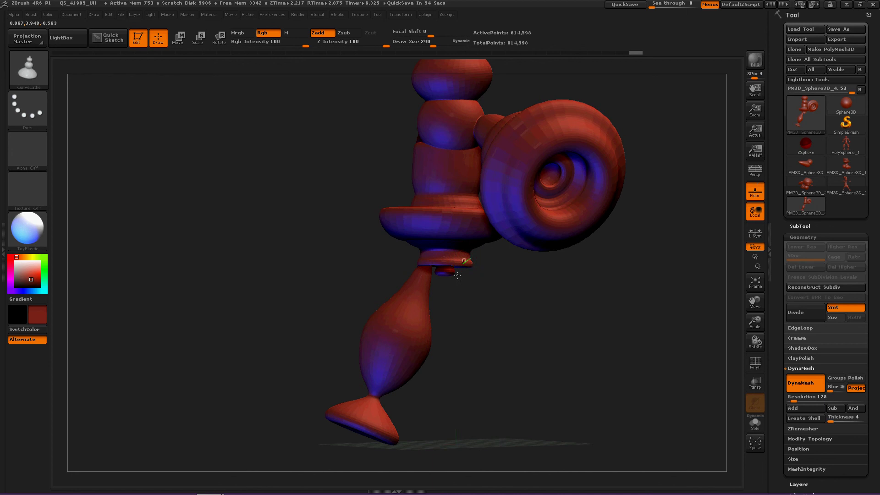
Draw a second CurveLathe leg slanting away from the first and reshape its profile into a flared thigh and disc-like foot.
left_click_drag(633, 436, 593, 395)
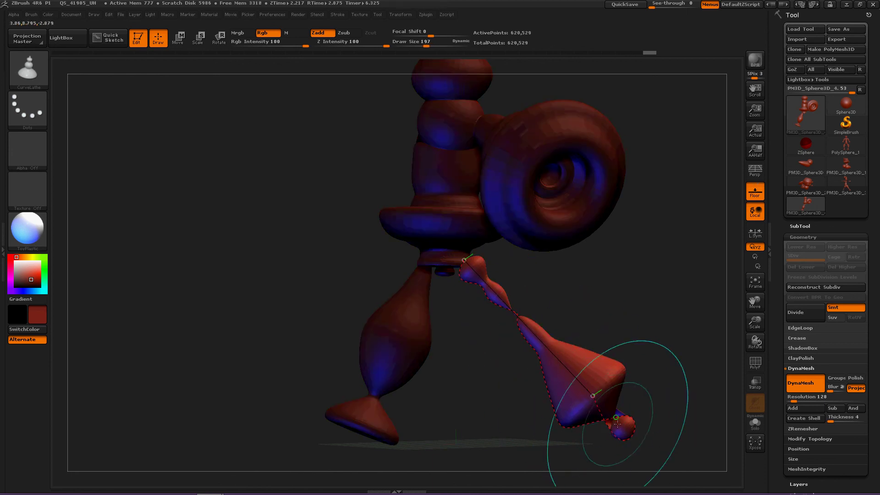
left_click_drag(608, 417, 648, 417)
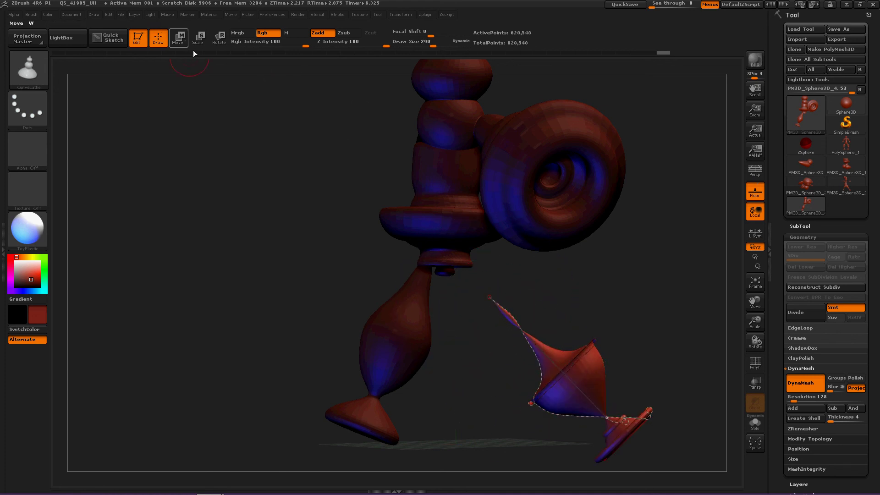
mouse_move(489, 298)
left_mouse_down()
mouse_move(455, 265)
mouse_move(457, 252)
mouse_move(447, 261)
left_mouse_up()
key("ctrl+z")
Move the second leg up with Transpose Move until its narrow top meets the base of the body.
left_click(178, 37)
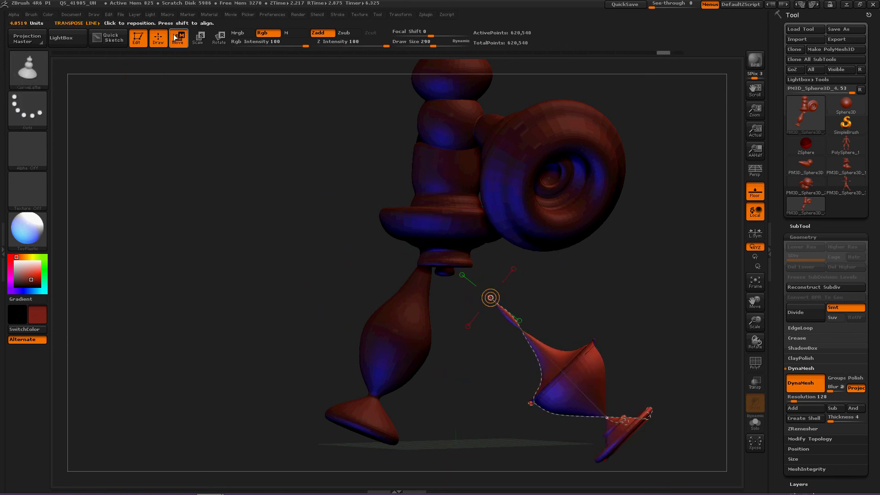
left_click_drag(576, 365, 362, 160)
left_click_drag(475, 264, 430, 219)
Clear the mask and fuse the second leg with the body using DynaMesh.
left_click_drag(482, 388, 522, 386)
left_click_drag(454, 370, 466, 437, "ctrl")
left_click_drag(455, 337, 464, 414, "ctrl")
left_click_drag(459, 384, 472, 439, "ctrl")
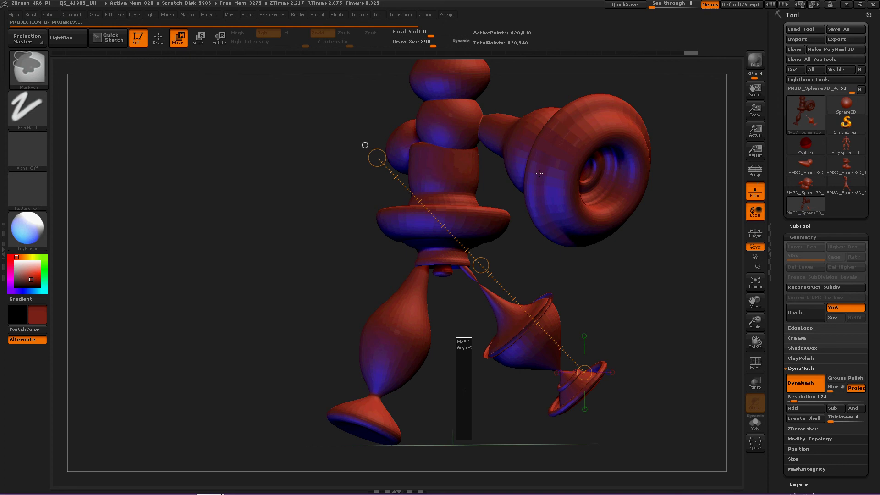
Examine the whole fused figure with its arms and legs from the opposite side.
mouse_move(270, 311)
left_mouse_down()
mouse_move(274, 318)
mouse_move(206, 338)
mouse_move(209, 312)
left_mouse_up()
right_click_drag(209, 312, 184, 293, "ctrl")
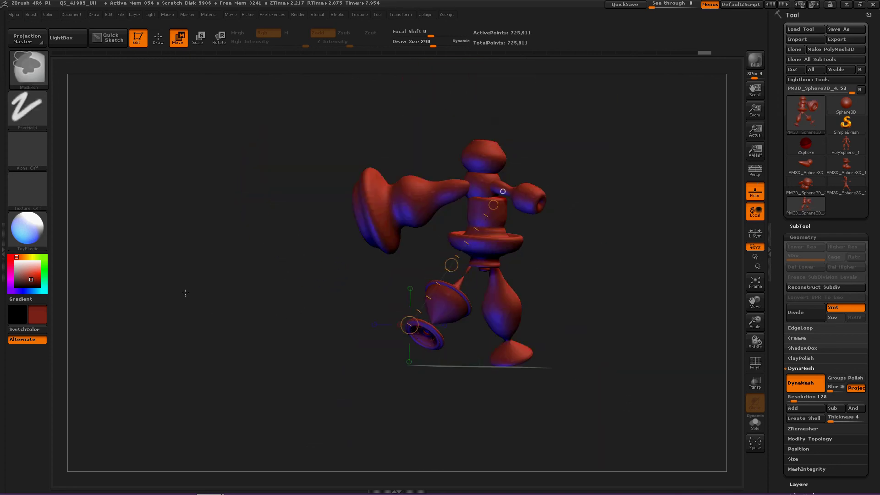
left_click_drag(185, 292, 198, 350, "alt")
right_click_drag(198, 349, 233, 358, "ctrl")
left_click_drag(232, 357, 216, 329)
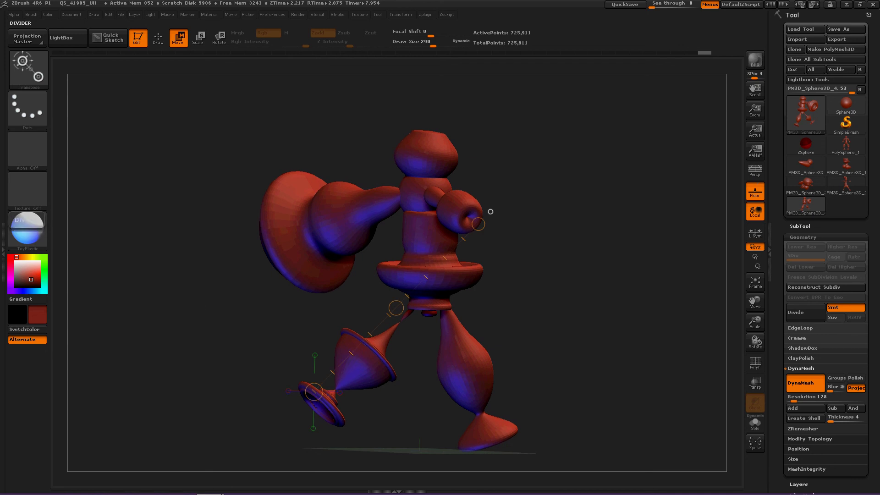